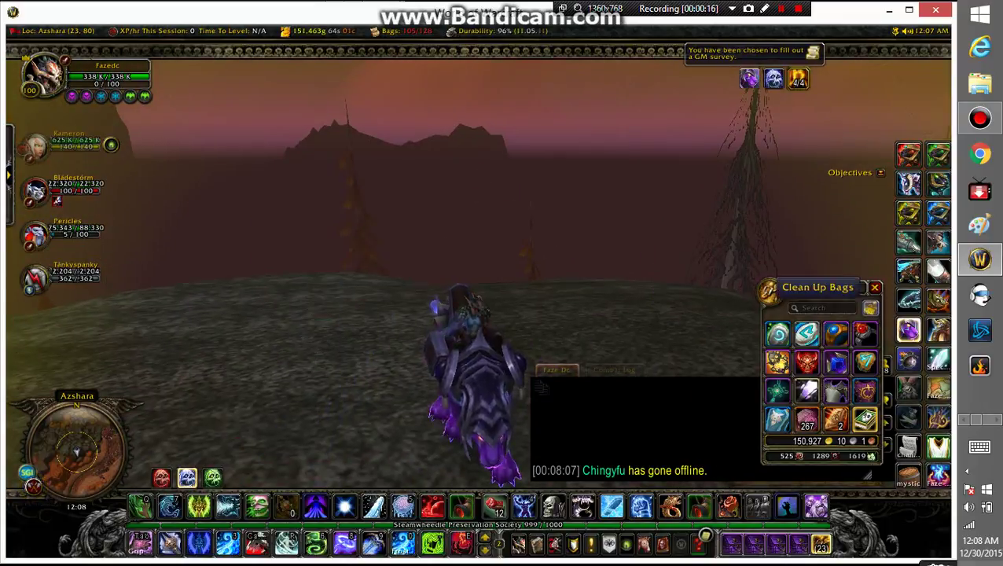
# Dismount from the purple winged mount and close the backpack
pyautogui.rightClick(749, 77)
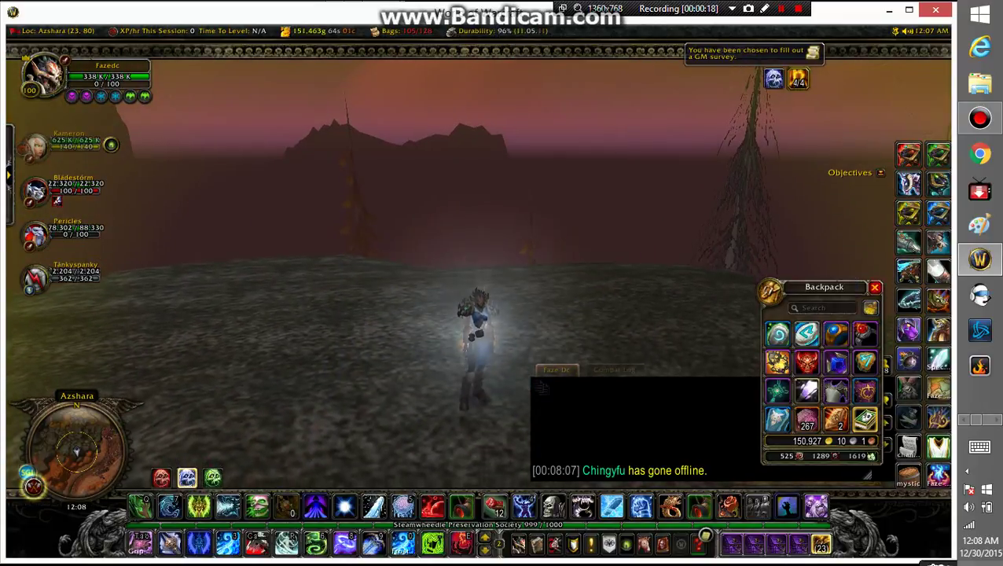
pyautogui.click(874, 287)
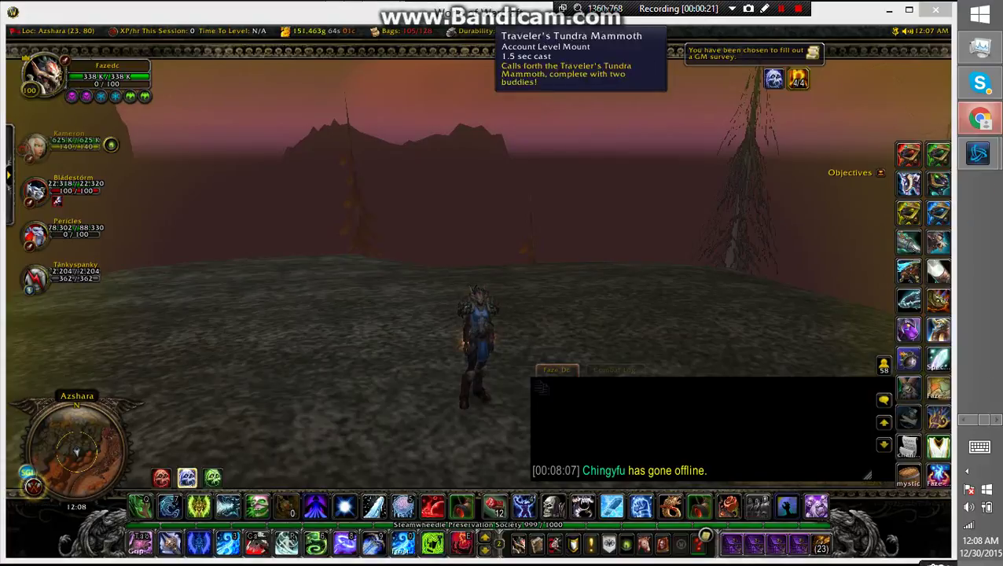
# Scroll further down the picker's entrant names, then bring up Battle.net
pyautogui.hotkey('alt', 'Tab')
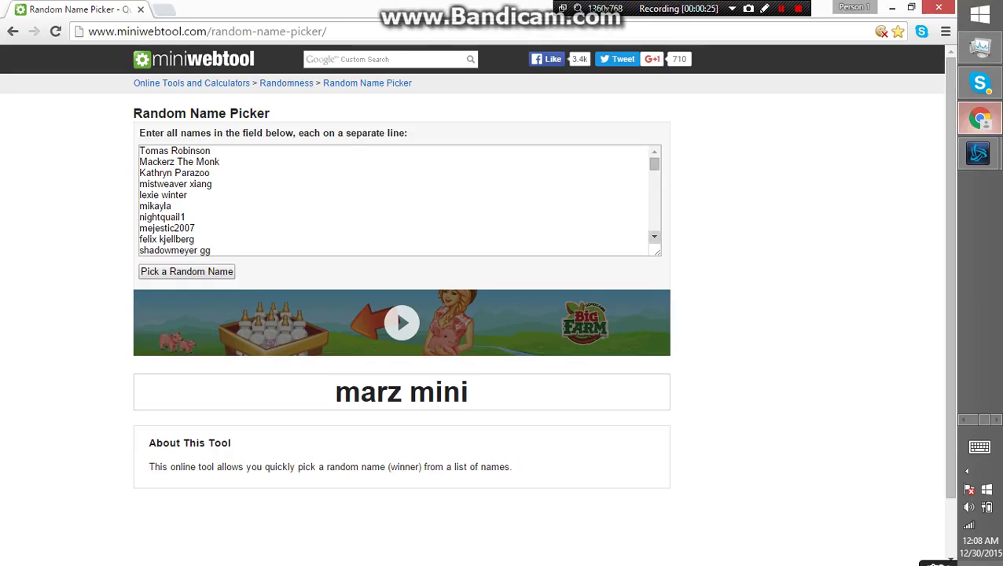
pyautogui.click(654, 236)
pyautogui.scroll(-3, 393, 200)
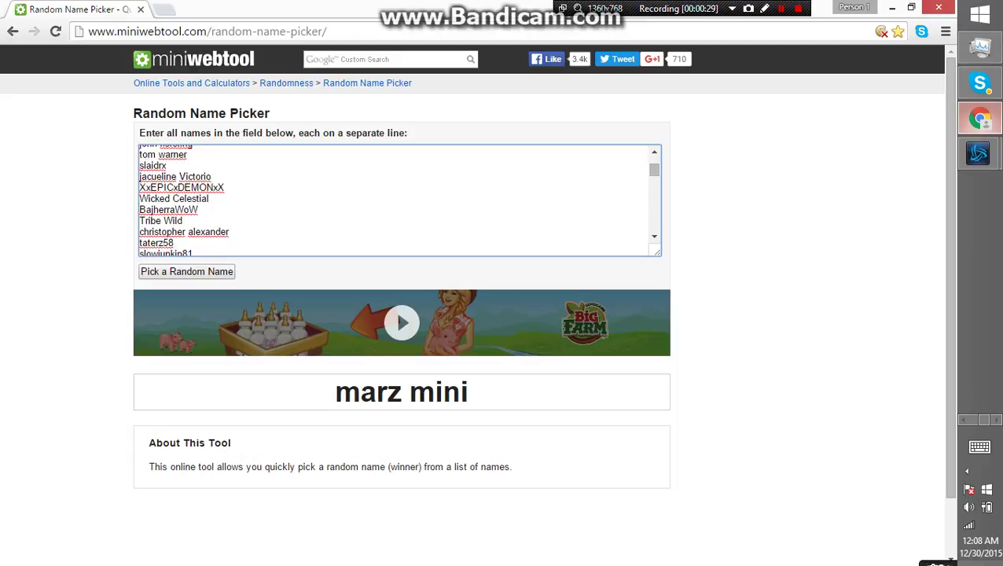
pyautogui.click(979, 153)
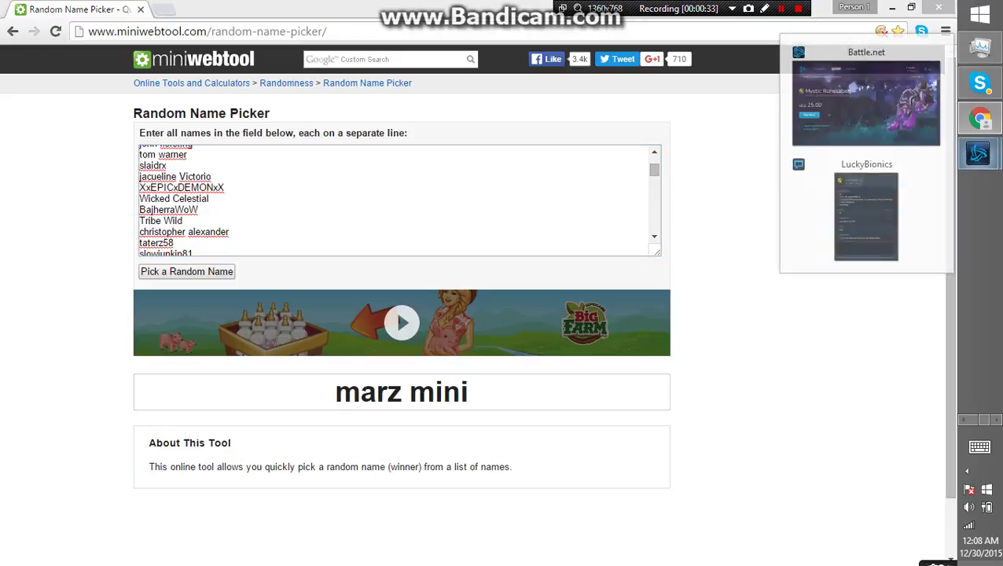
# Start a gift checkout for the Mystic Runesaber mount in the Battle.net shop
pyautogui.click(856, 94)
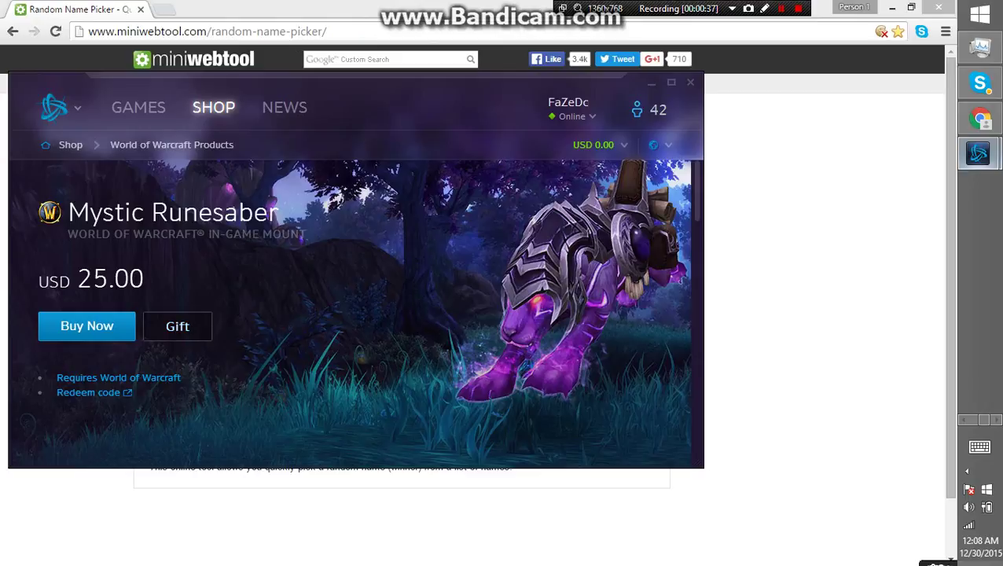
pyautogui.click(177, 326)
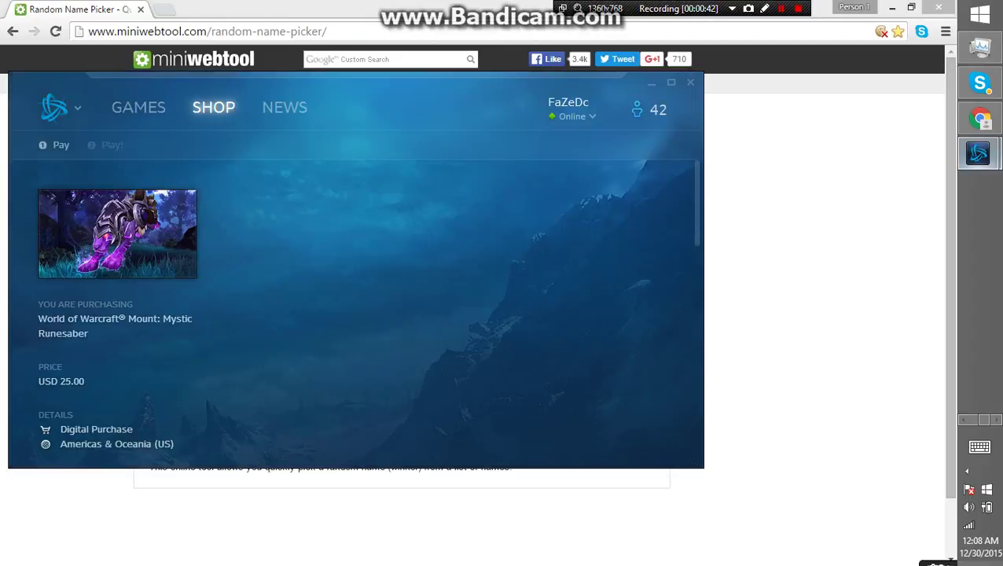
pyautogui.scroll(-5, 354, 314)
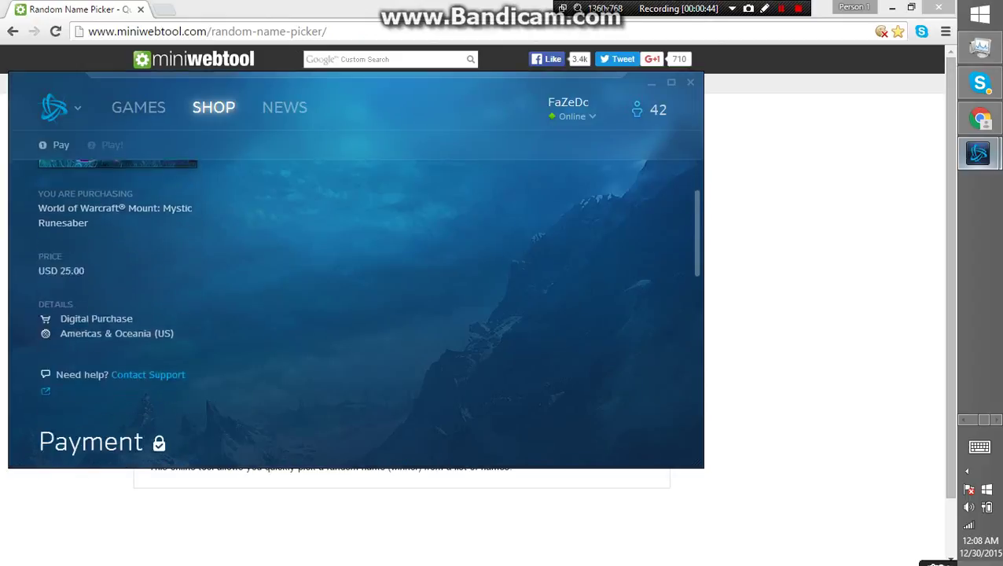
pyautogui.scroll(-2, 354, 314)
pyautogui.scroll(-2, 353, 314)
pyautogui.scroll(-1, 354, 314)
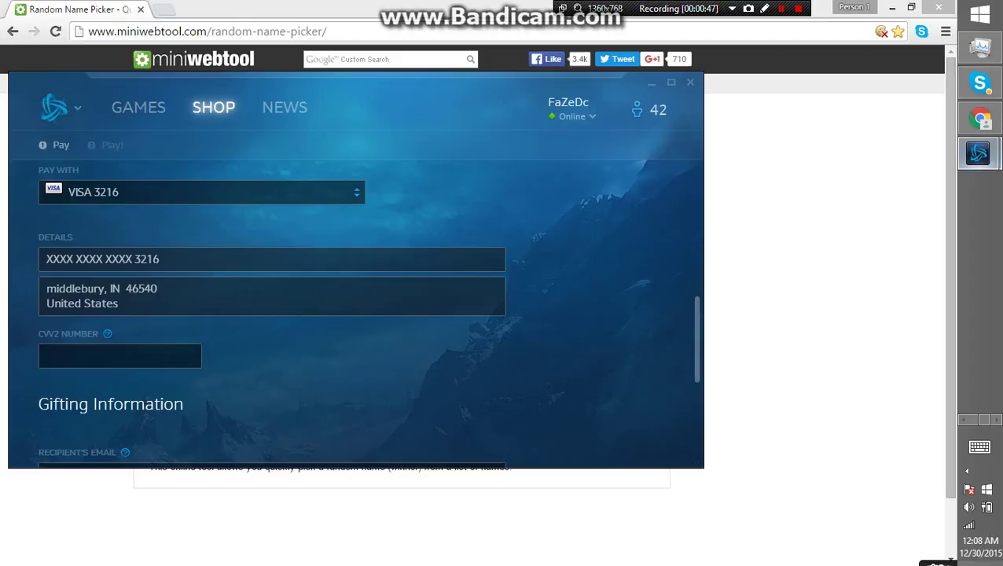
pyautogui.scroll(-2, 354, 314)
pyautogui.scroll(-1, 354, 315)
pyautogui.click(271, 402)
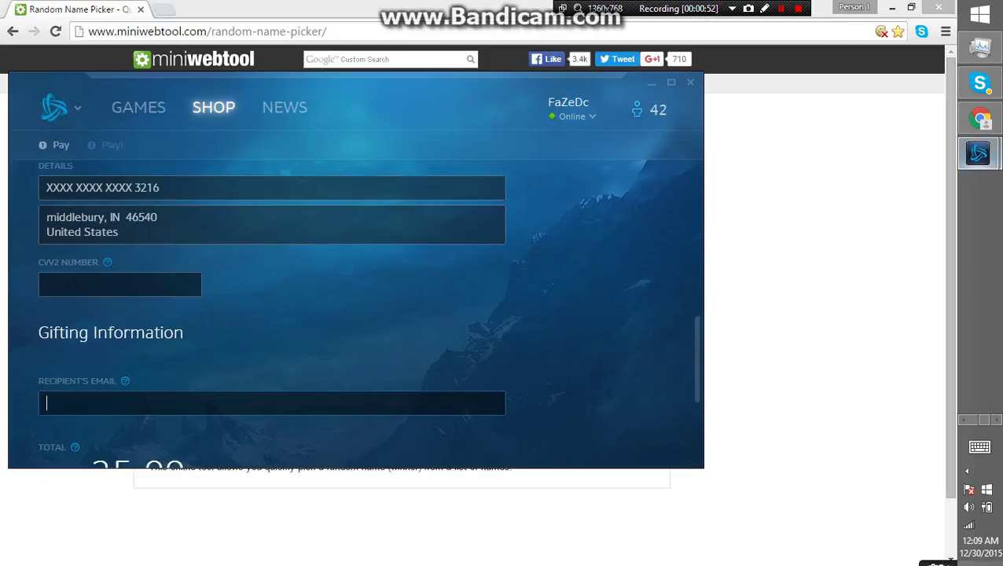
pyautogui.scroll(4, 354, 314)
pyautogui.scroll(-3, 353, 314)
pyautogui.scroll(3, 354, 314)
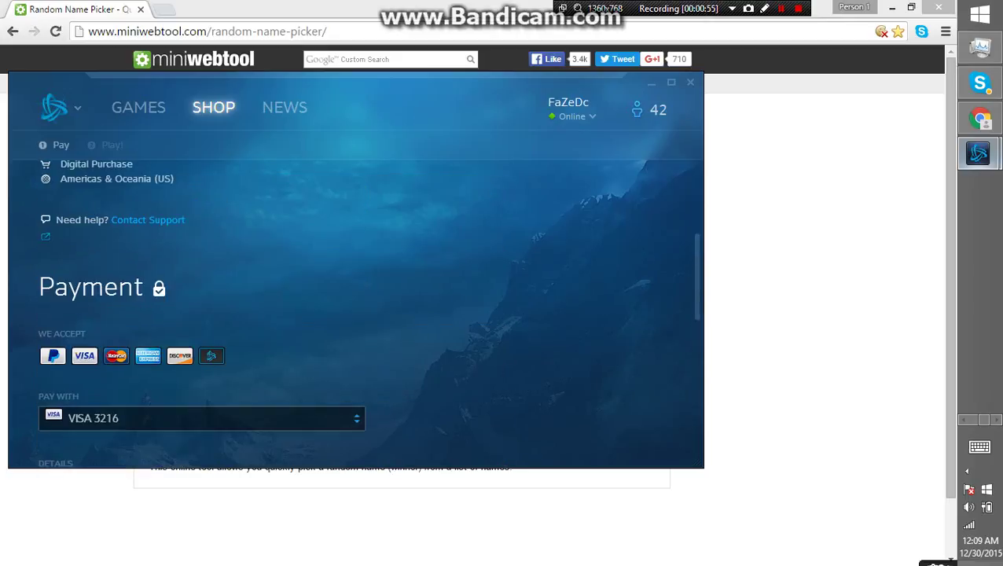
pyautogui.scroll(3, 353, 314)
pyautogui.scroll(-4, 354, 315)
pyautogui.scroll(-4, 354, 314)
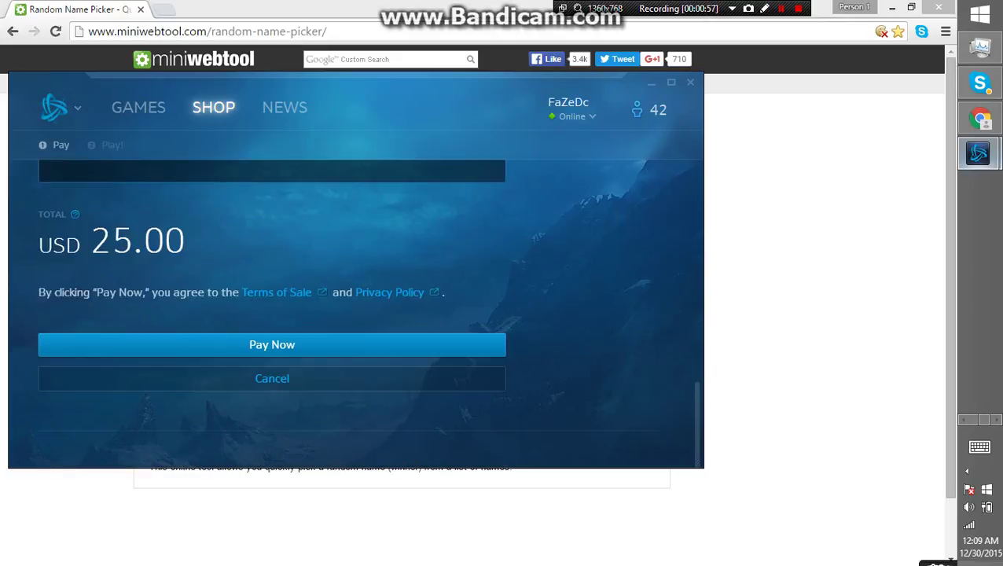
pyautogui.scroll(4, 353, 314)
pyautogui.scroll(4, 354, 314)
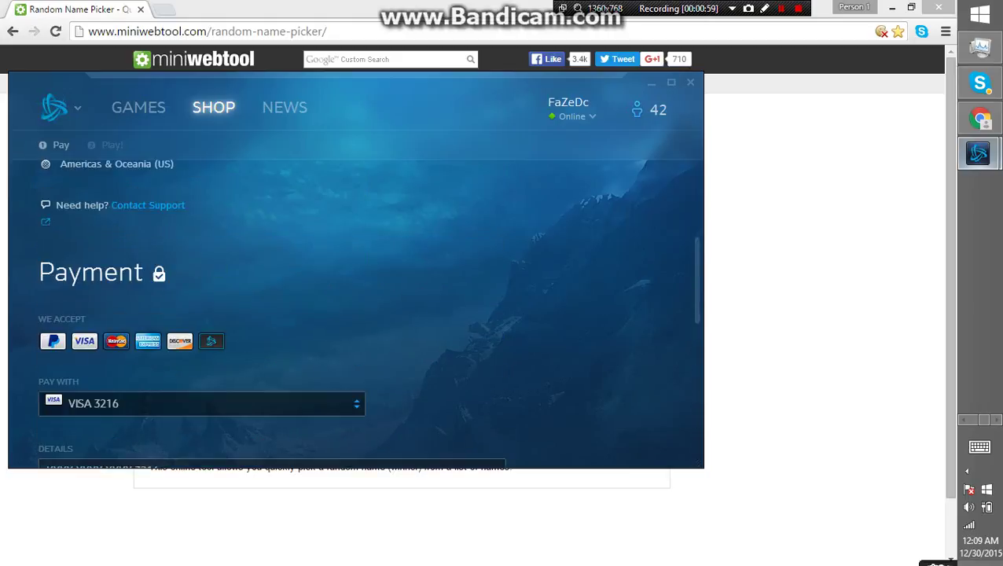
pyautogui.scroll(3, 354, 315)
pyautogui.scroll(3, 353, 314)
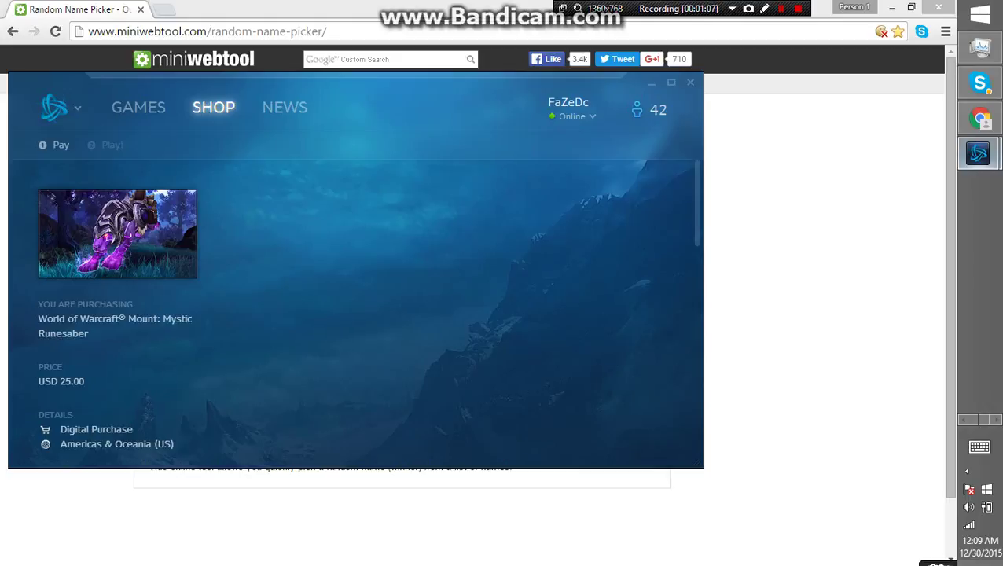
# Return to the miniwebtool page and pick a new random winner
pyautogui.hotkey('alt', 'Tab')
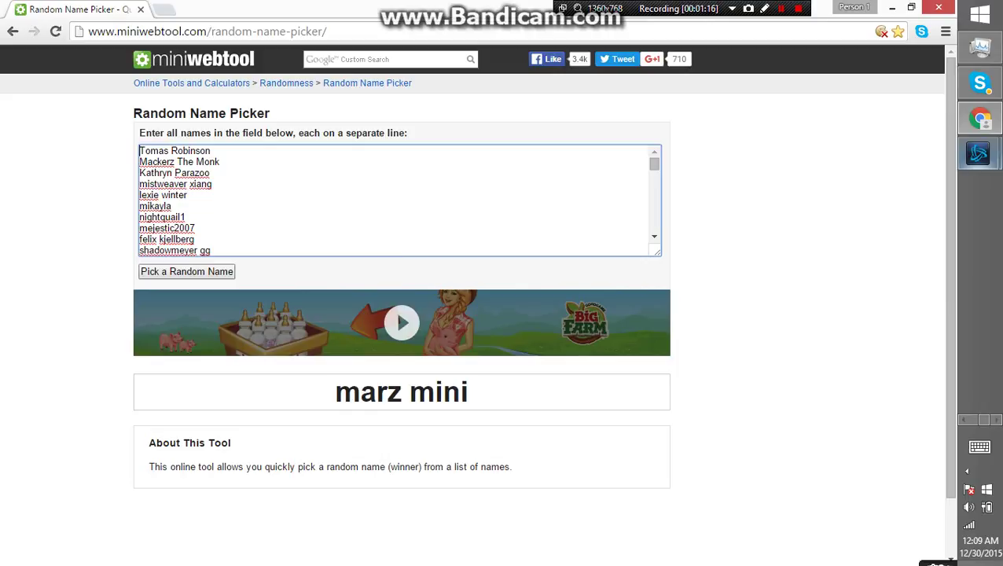
pyautogui.click(187, 271)
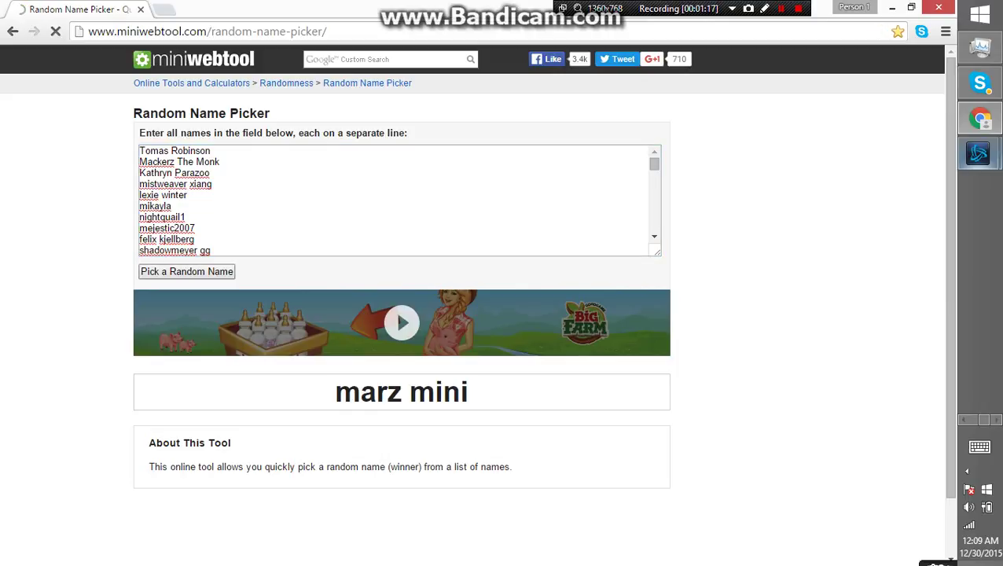